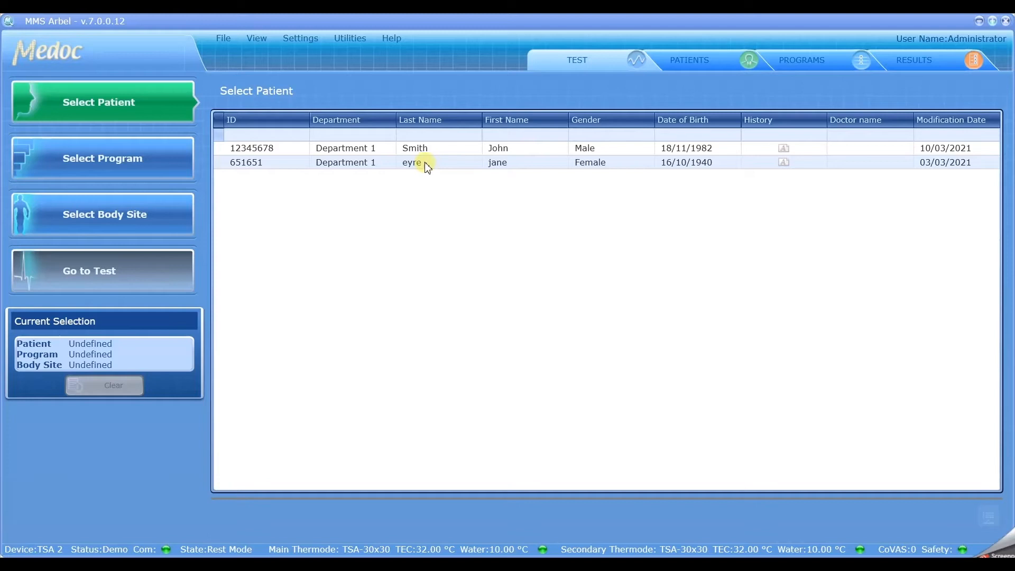
Review the two existing patient records, then the test program list in MMS Arbel.
{"action": "left_click", "coordinate": [707, 65]}
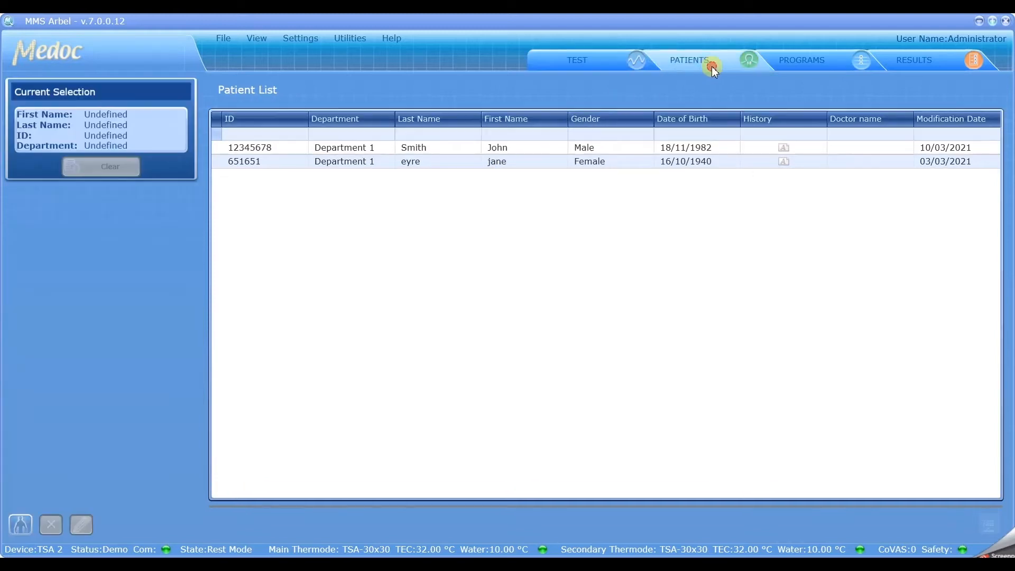
{"action": "left_click", "coordinate": [824, 60]}
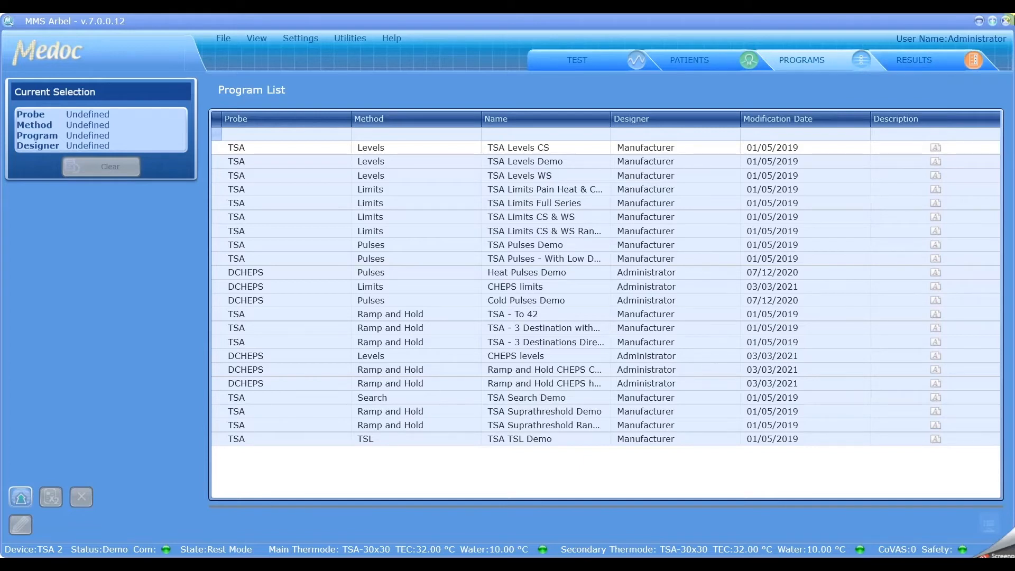
Close MMS Arbel, confirm, and relaunch Medoc Main Station from its desktop shortcut.
{"action": "left_click", "coordinate": [1008, 21]}
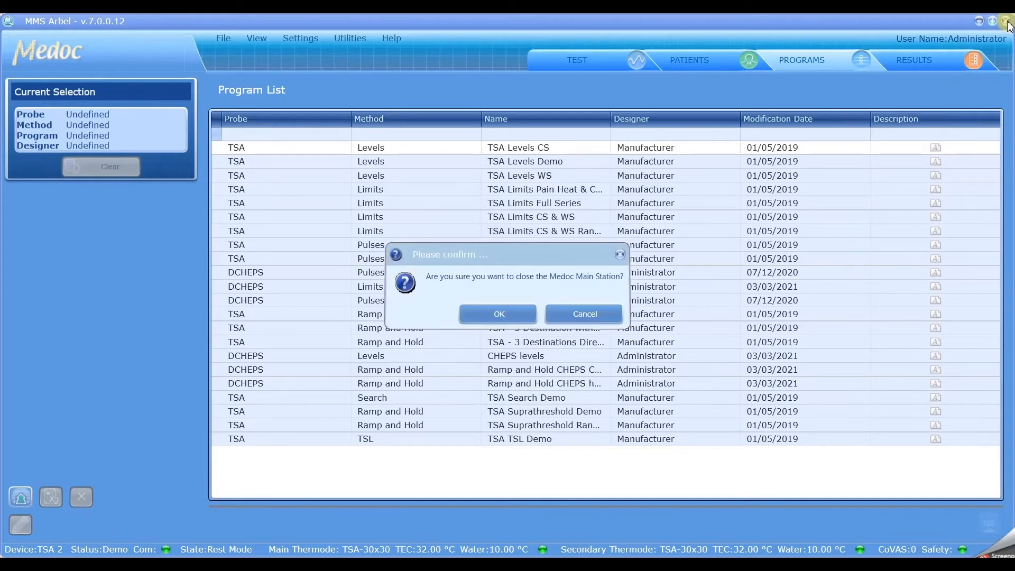
{"action": "left_click", "coordinate": [485, 311]}
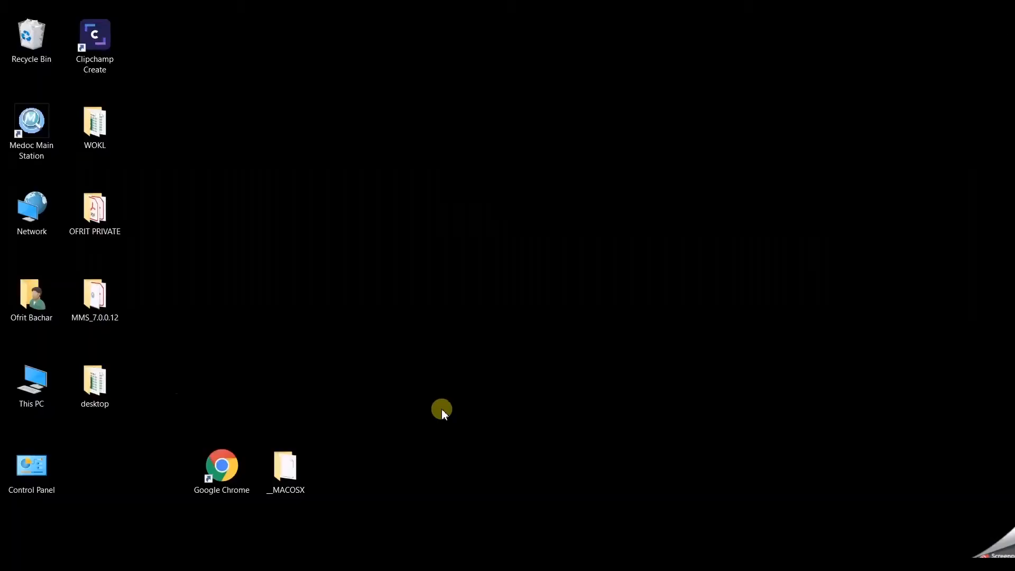
{"action": "double_click", "coordinate": [43, 133]}
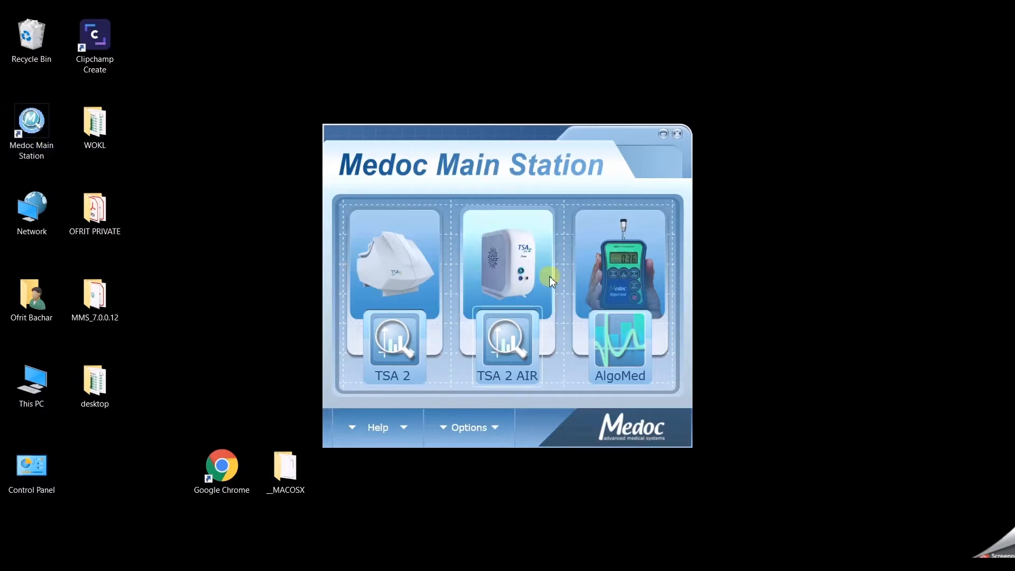
Back up the database from Options > Database Utility to the Desktop as 10032021db.sdf.
{"action": "left_click", "coordinate": [491, 429]}
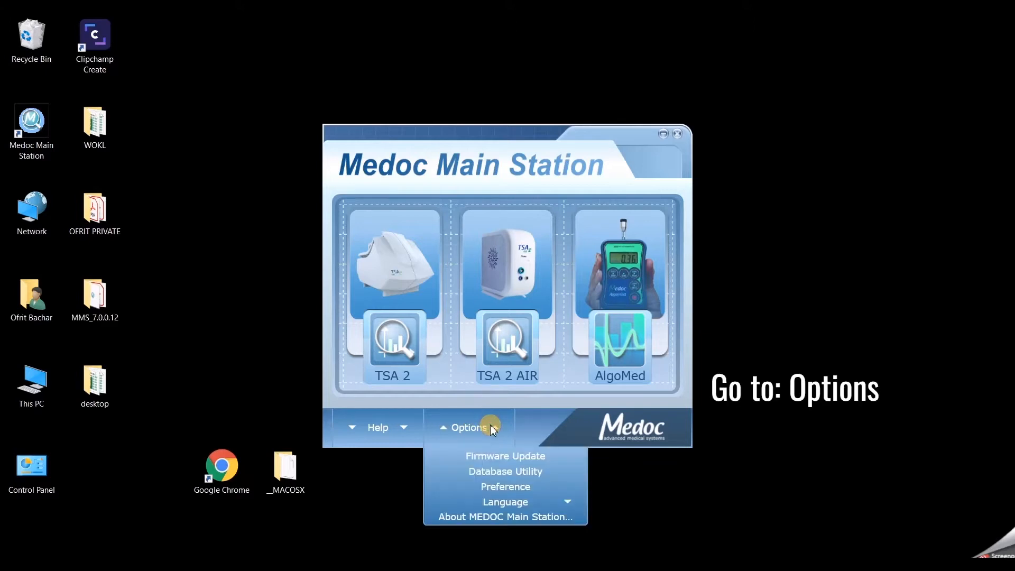
{"action": "left_click", "coordinate": [496, 476]}
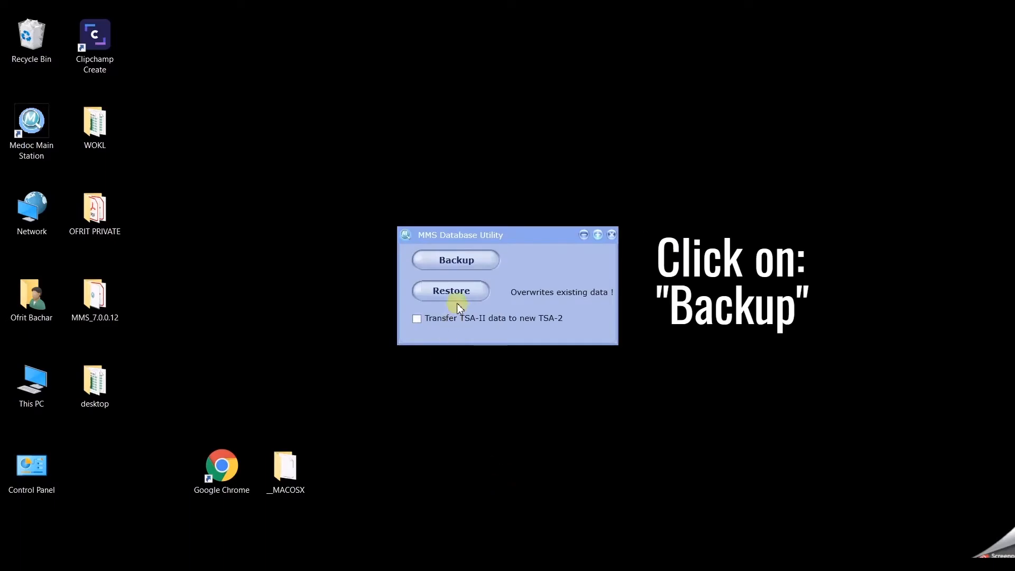
{"action": "left_click", "coordinate": [469, 260]}
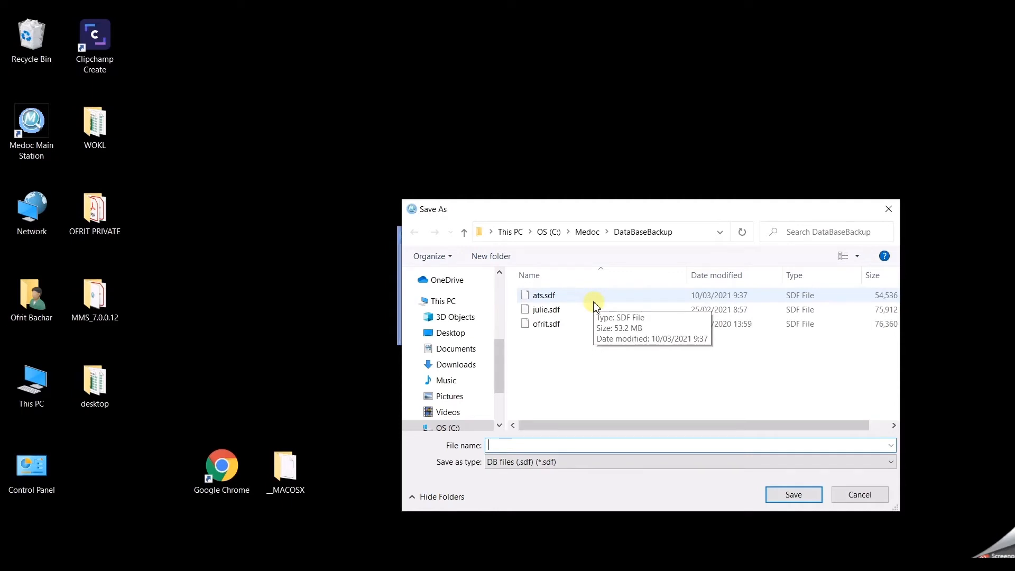
{"action": "left_click", "coordinate": [464, 338]}
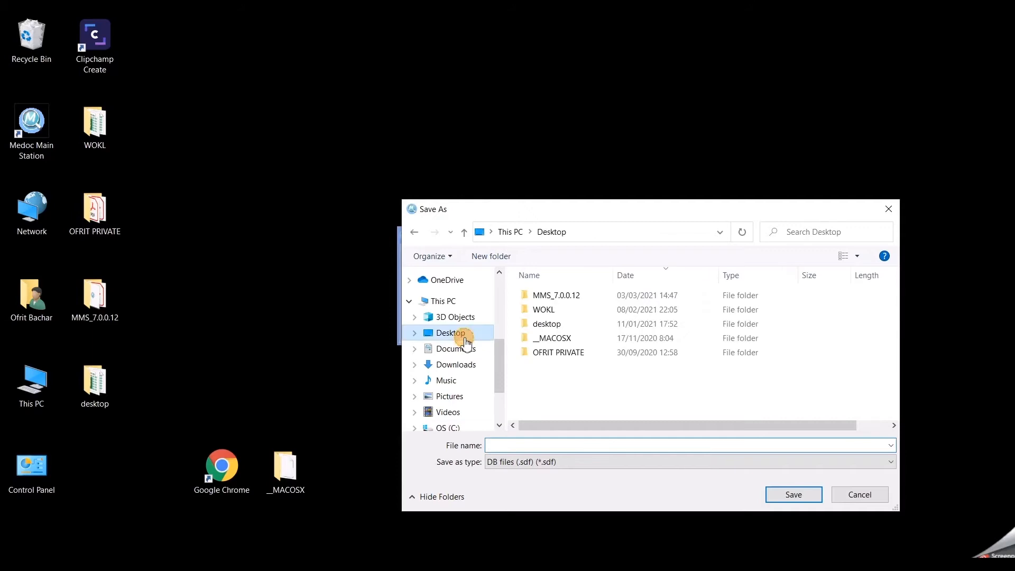
{"action": "left_click", "coordinate": [519, 446]}
{"action": "type", "text": "10032021d"}
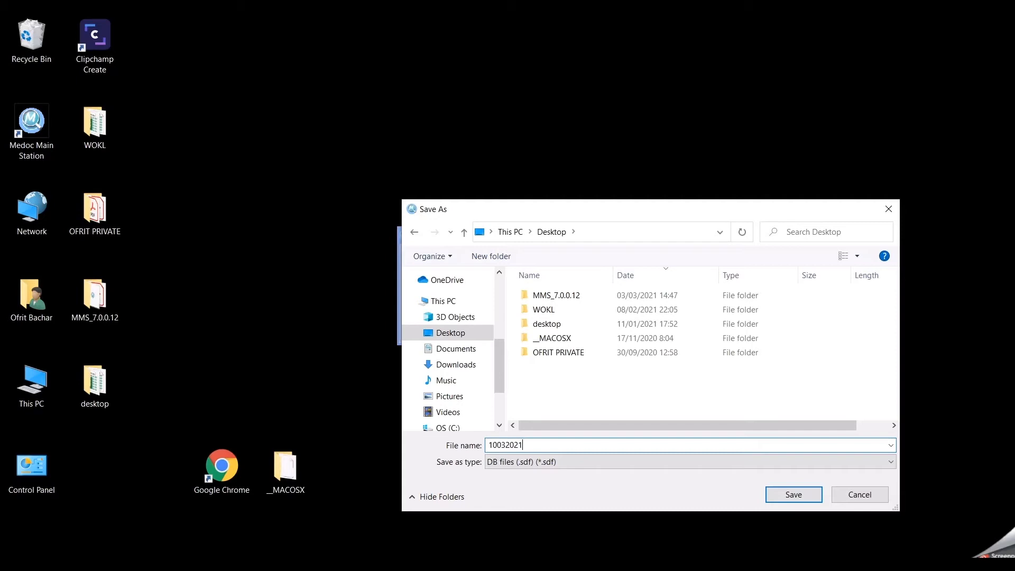
{"action": "type", "text": "b"}
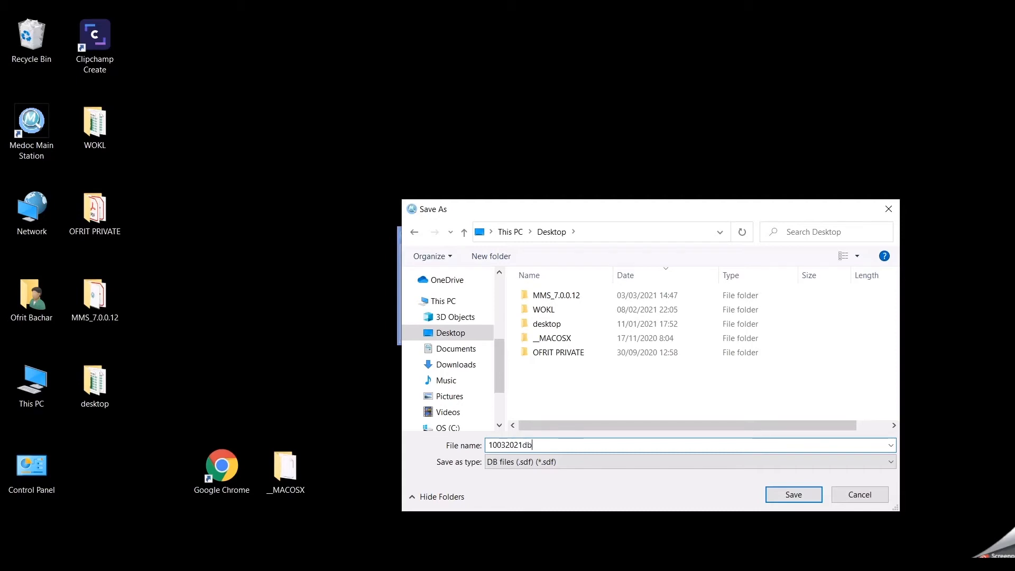
{"action": "left_click", "coordinate": [794, 495]}
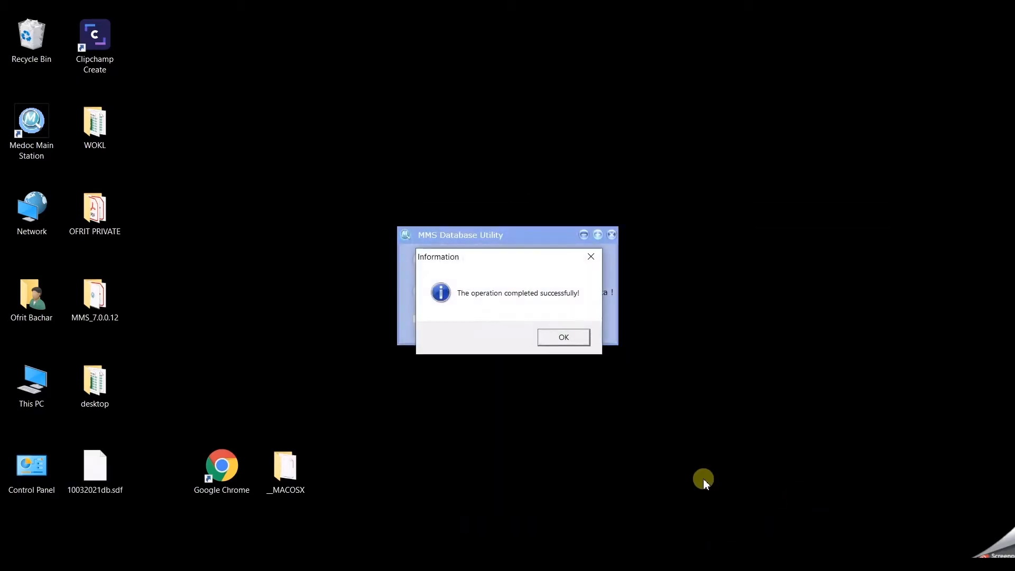
Dismiss the backup success message and close the MMS Database Utility.
{"action": "left_click", "coordinate": [560, 336]}
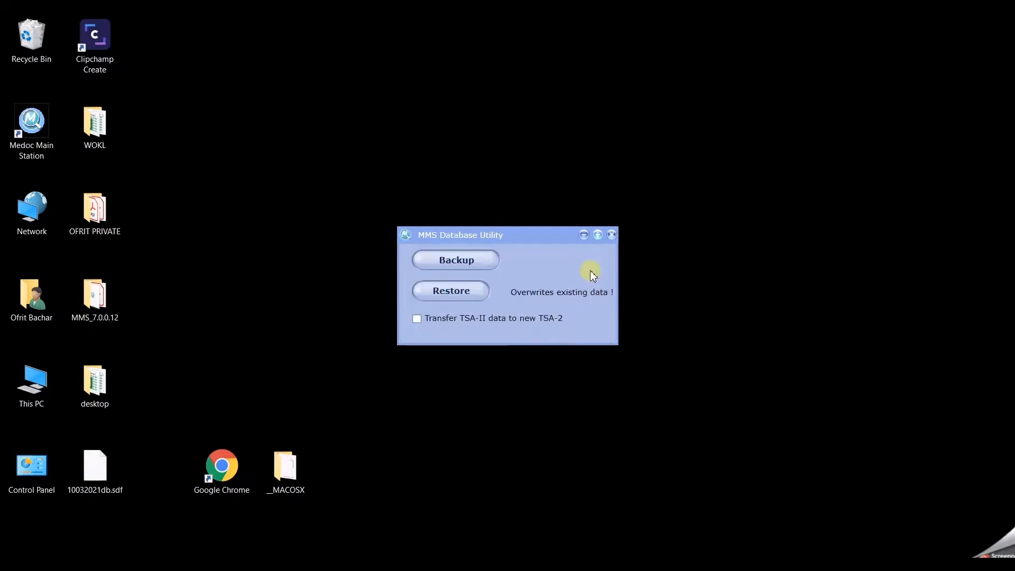
{"action": "left_click", "coordinate": [612, 236]}
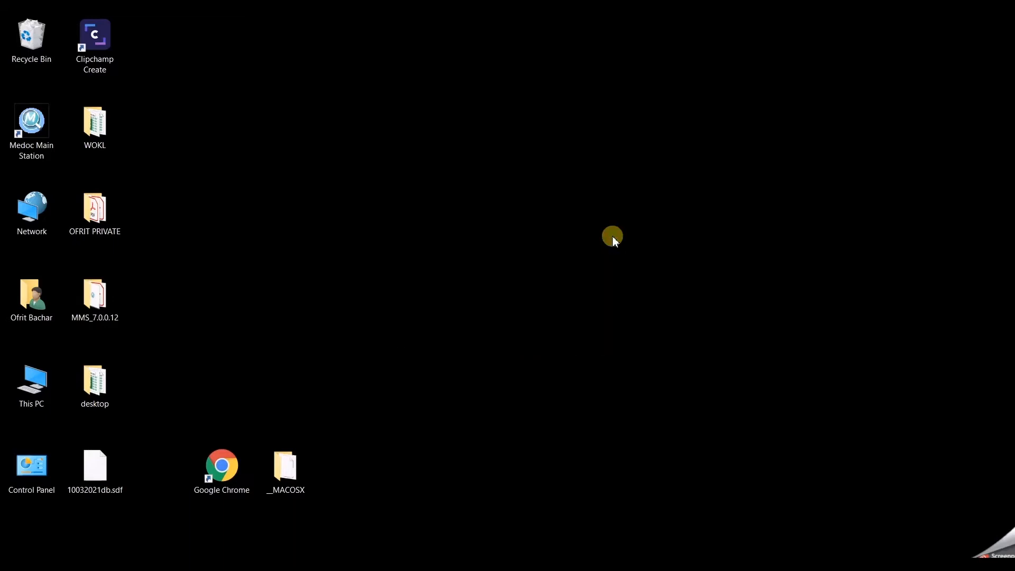
Run Setup.exe from the MMS_7.0.0.12 desktop folder.
{"action": "double_click", "coordinate": [100, 294]}
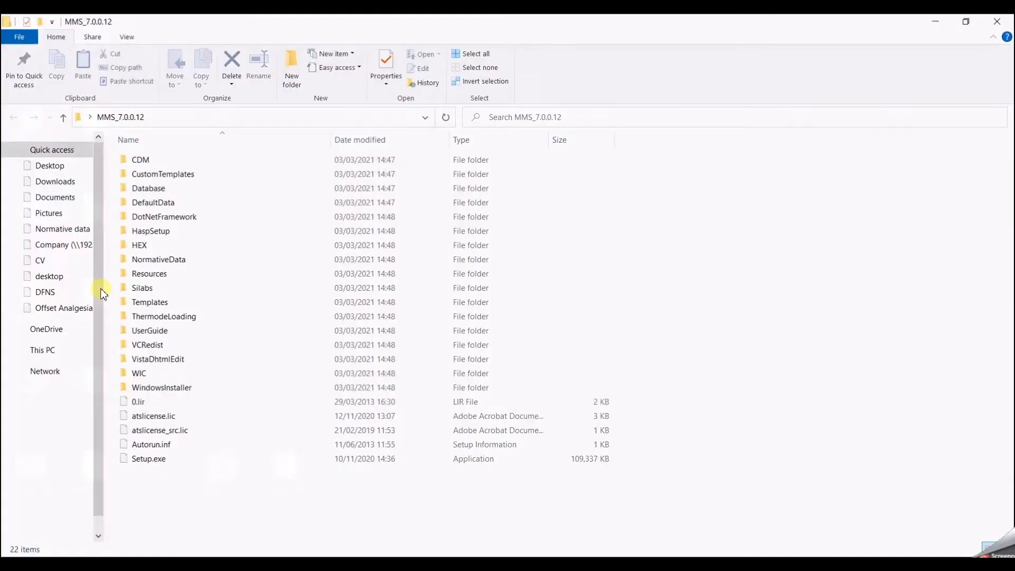
{"action": "double_click", "coordinate": [140, 459]}
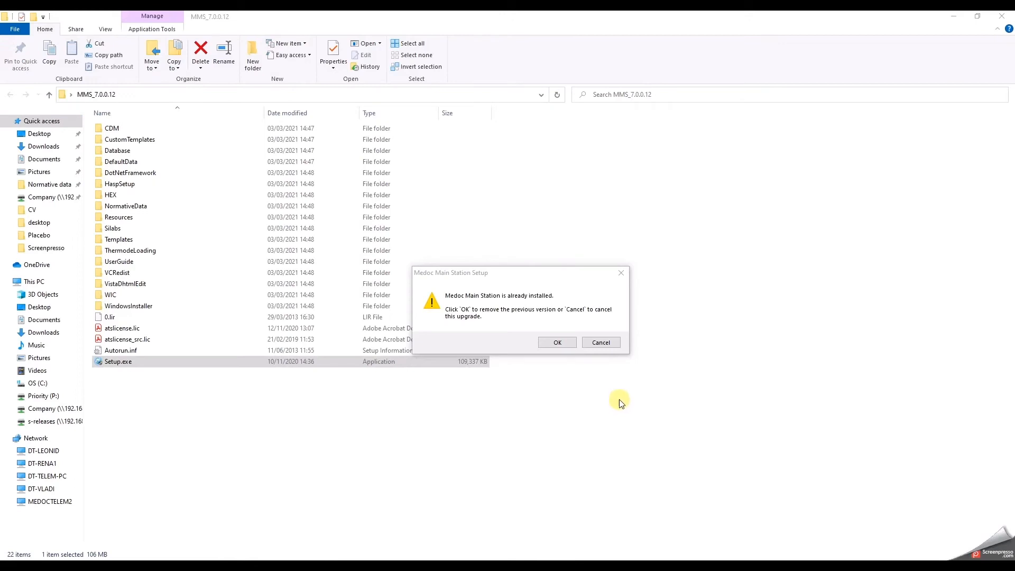
Fully uninstall the old Medoc Main Station, keeping the default C:\Medoc\DataBaseBackup folder.
{"action": "left_click", "coordinate": [558, 343]}
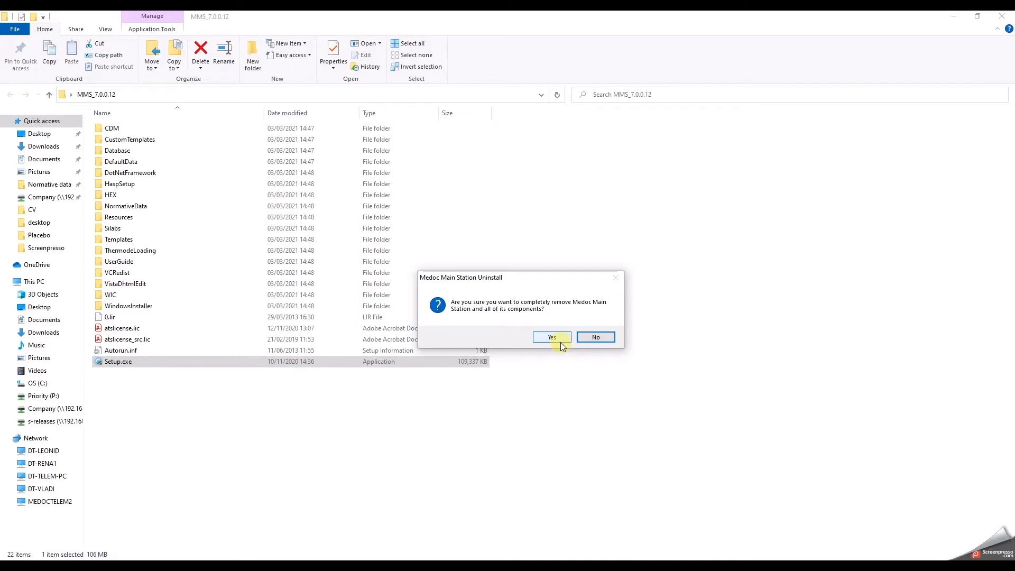
{"action": "left_click", "coordinate": [552, 339]}
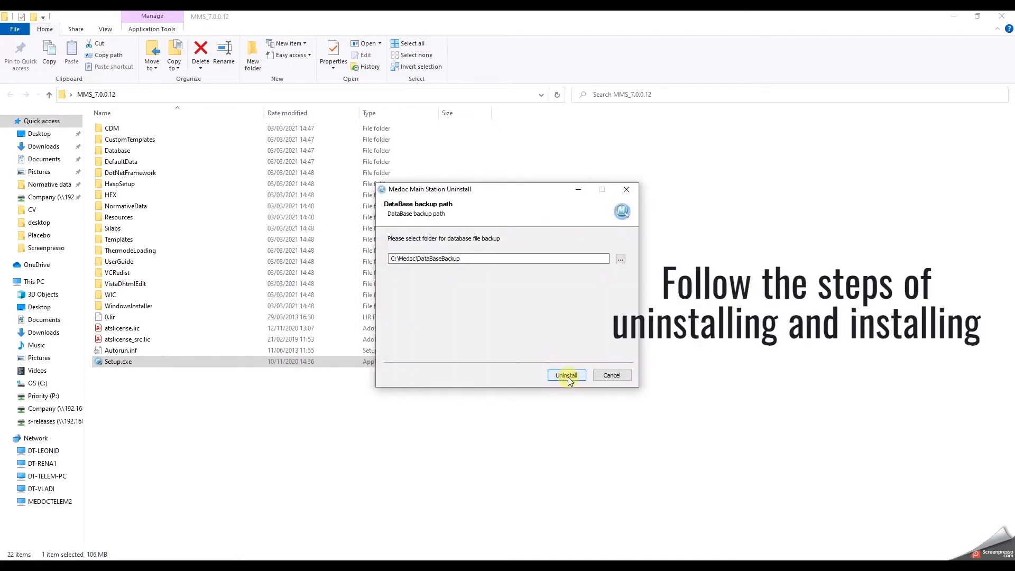
{"action": "left_click", "coordinate": [569, 379]}
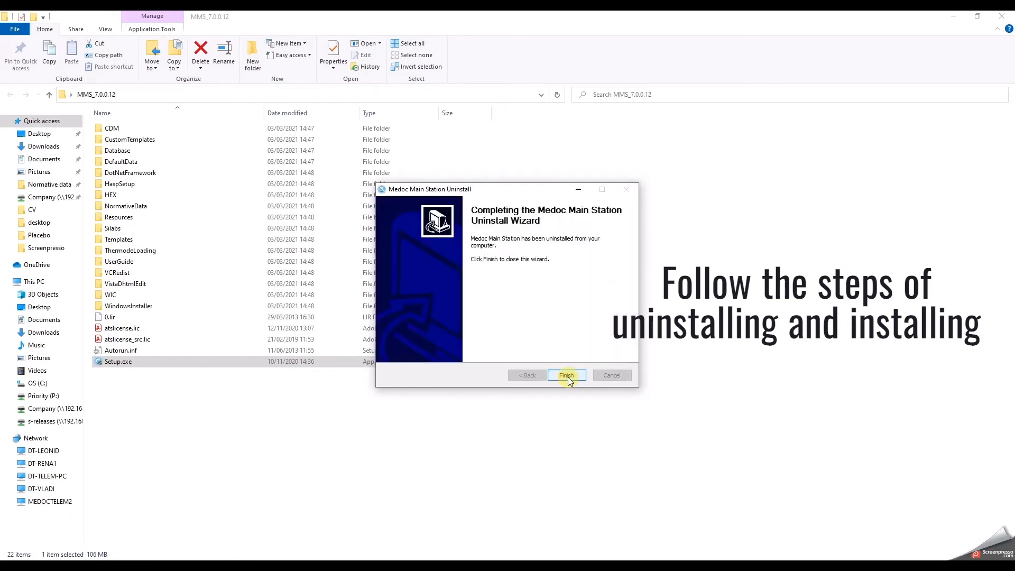
{"action": "left_click", "coordinate": [568, 376]}
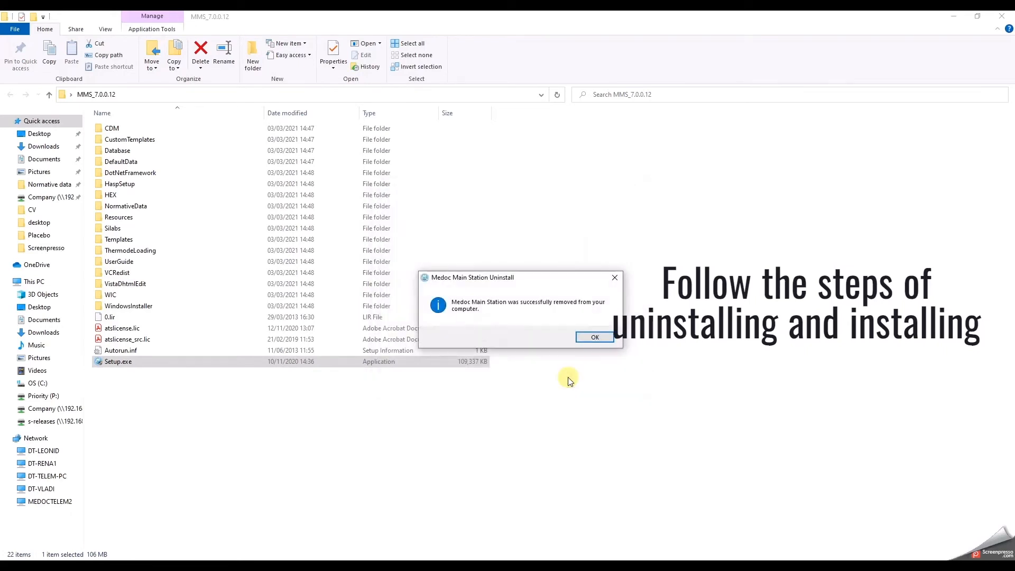
{"action": "left_click", "coordinate": [602, 336]}
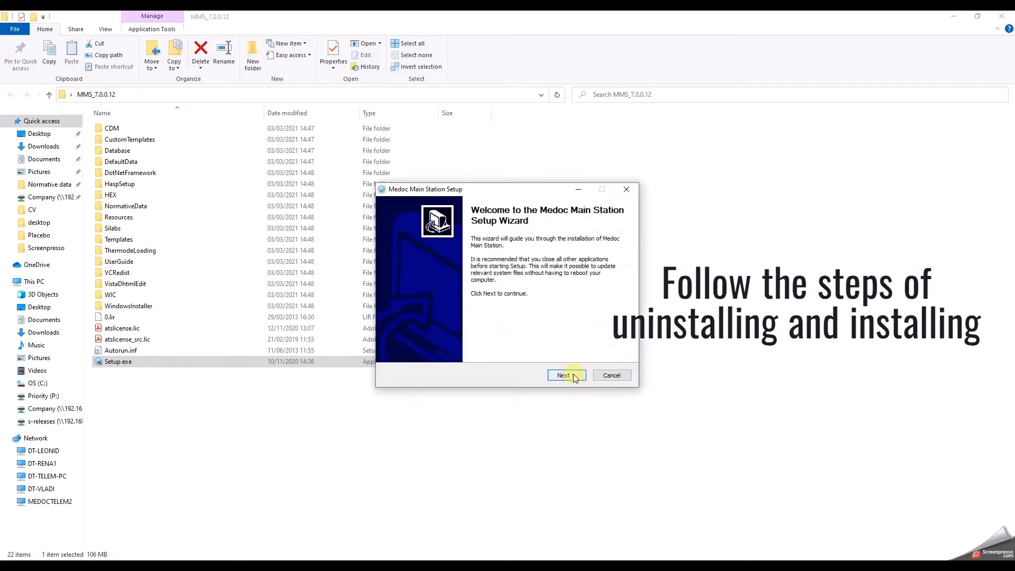
Install with default location, start menu folder and normative data, choosing to reboot later.
{"action": "left_click", "coordinate": [573, 376]}
{"action": "left_click", "coordinate": [574, 376]}
{"action": "left_click", "coordinate": [573, 376]}
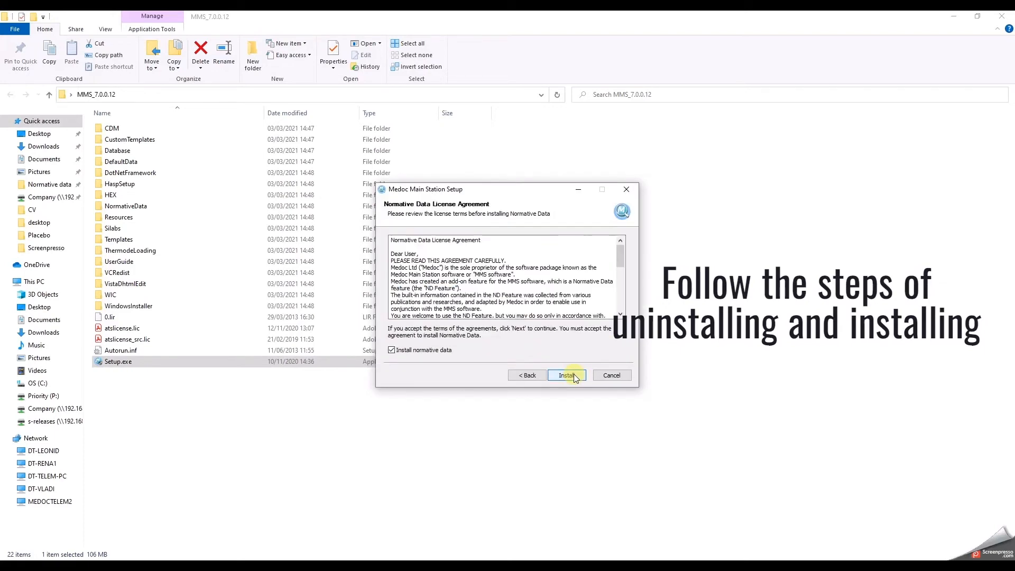
{"action": "left_click", "coordinate": [567, 375]}
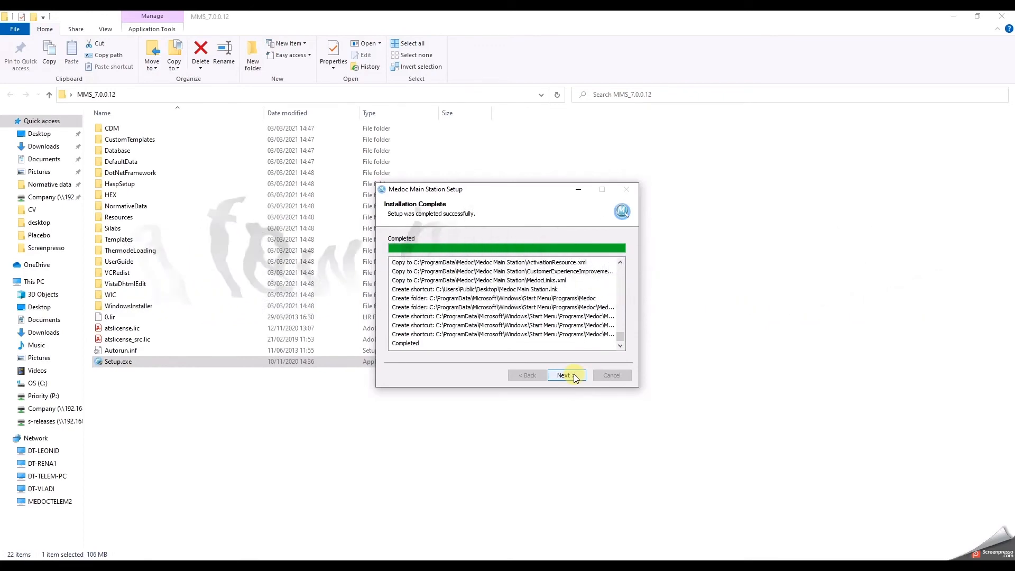
{"action": "left_click", "coordinate": [570, 375]}
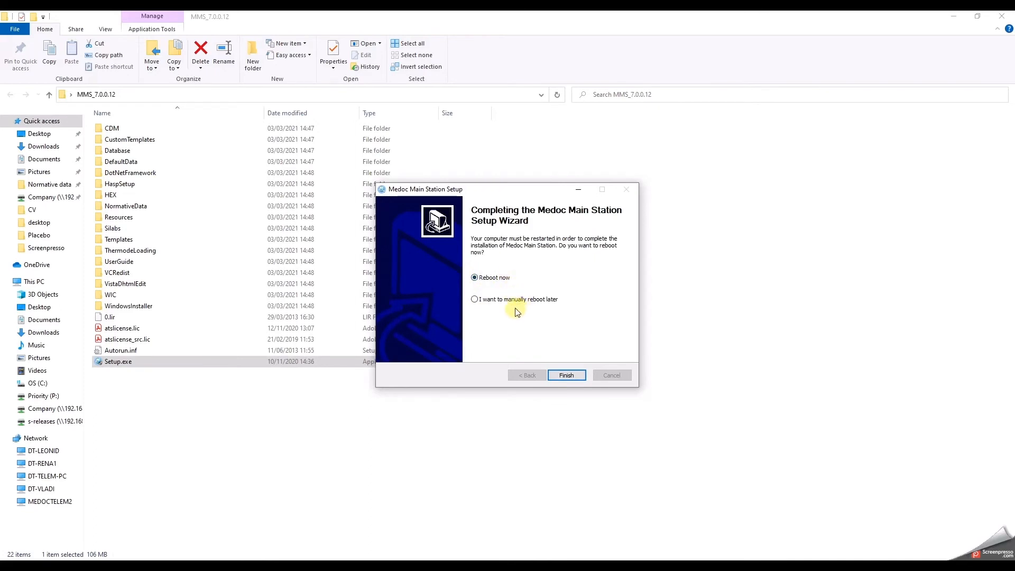
{"action": "left_click", "coordinate": [487, 303]}
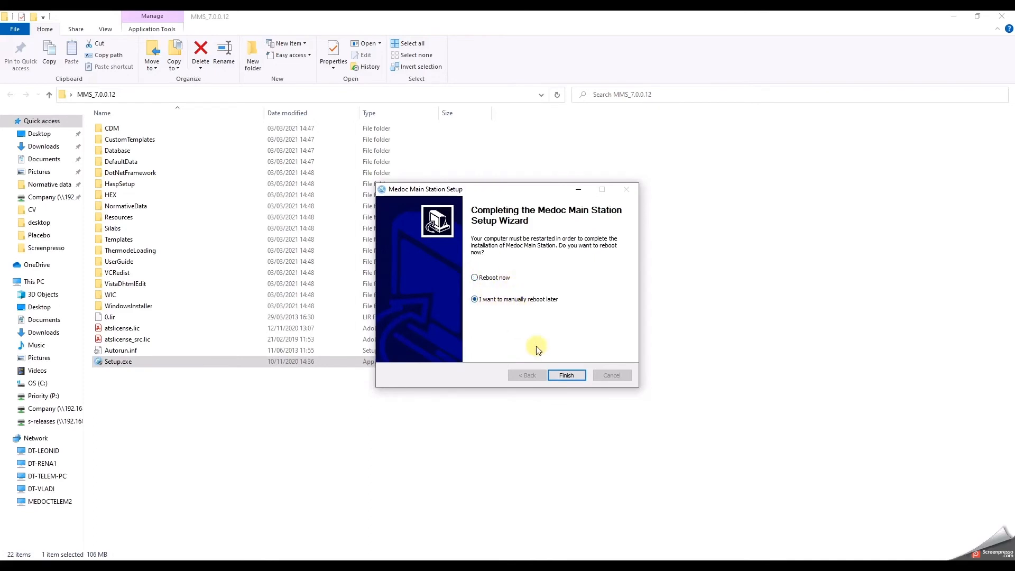
{"action": "left_click", "coordinate": [569, 375]}
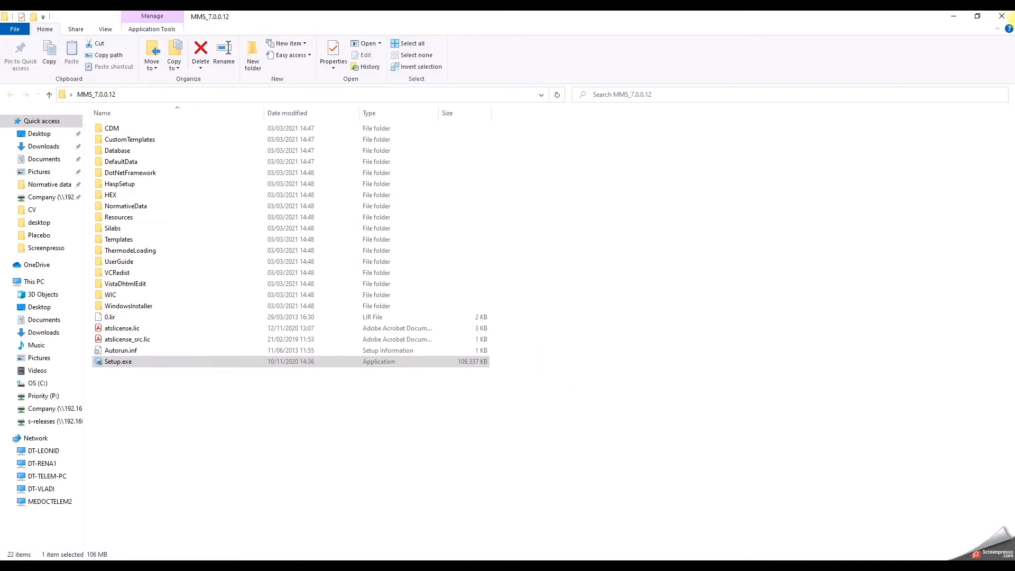
Close the installer folder, dismiss the access denied error, and select the Medoc Main Station shortcut.
{"action": "left_click", "coordinate": [999, 18]}
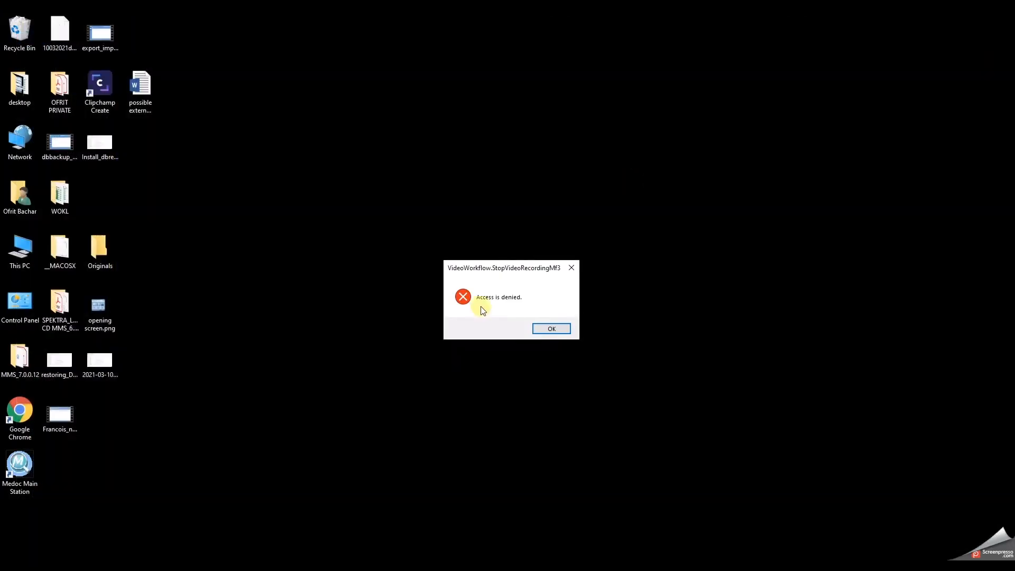
{"action": "left_click", "coordinate": [551, 327]}
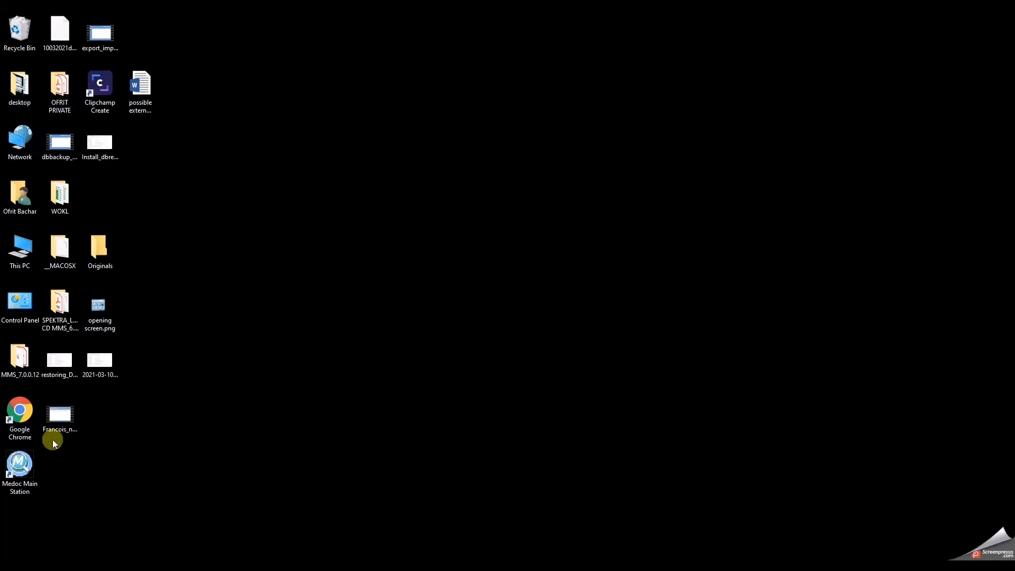
{"action": "left_click", "coordinate": [28, 462]}
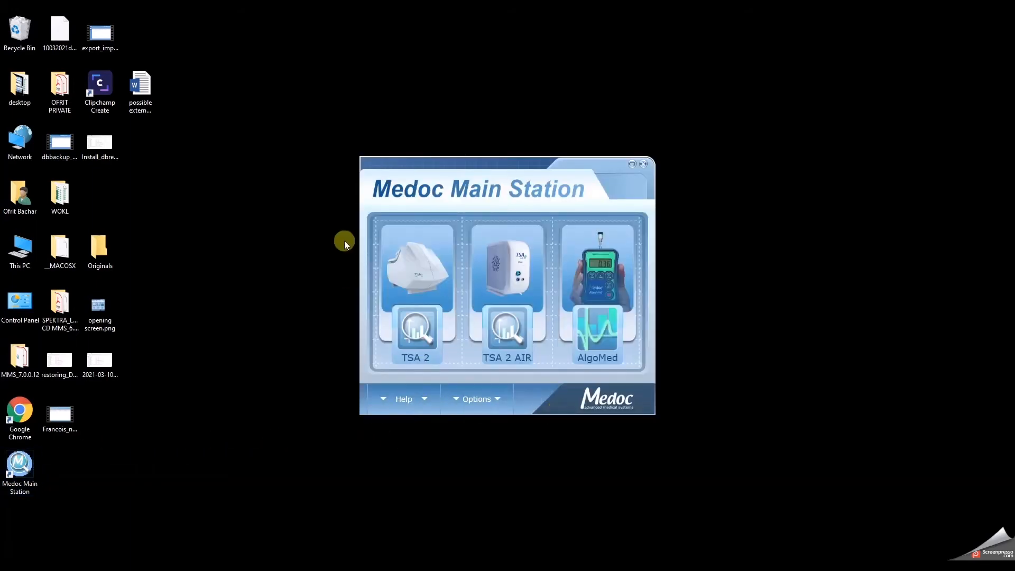
Log into TSA 2 as admin with its password and continue in demo mode.
{"action": "left_click", "coordinate": [421, 341]}
{"action": "type", "text": "adminadmin"}
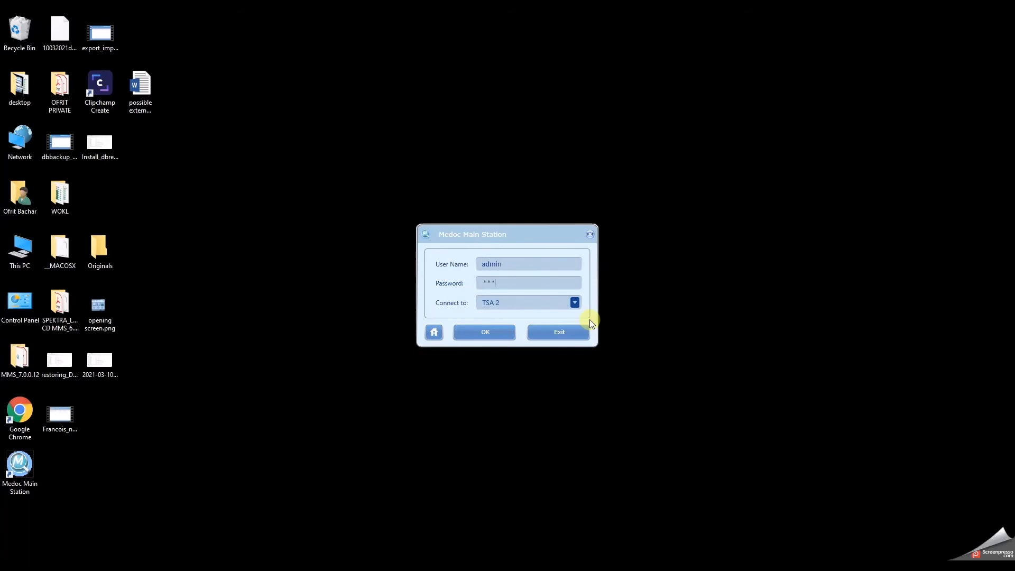
{"action": "key", "text": "Return"}
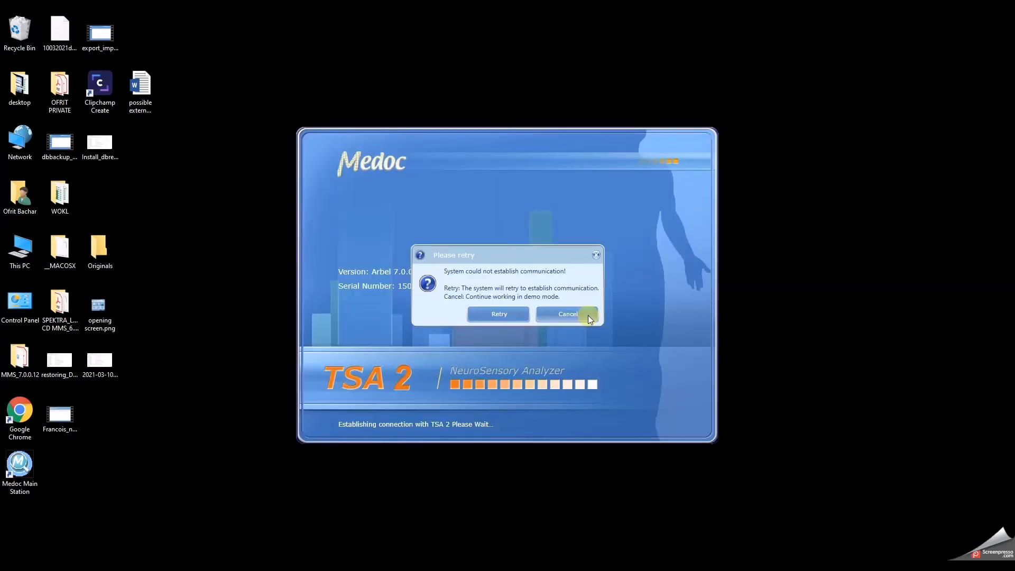
{"action": "left_click", "coordinate": [588, 316]}
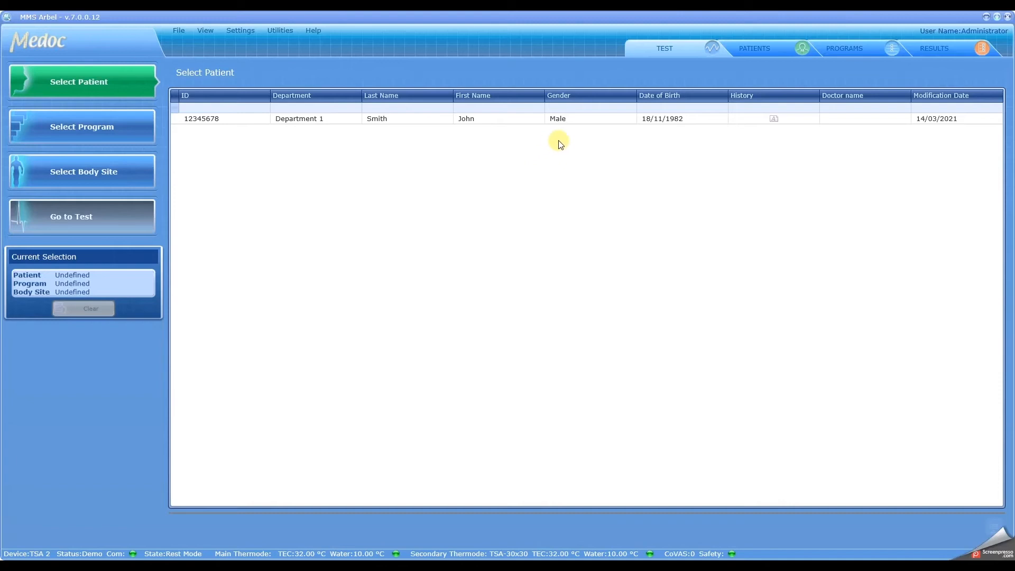
Check the single patient, restored programs and four test results, then close the application.
{"action": "left_click", "coordinate": [444, 122]}
{"action": "left_click", "coordinate": [792, 49]}
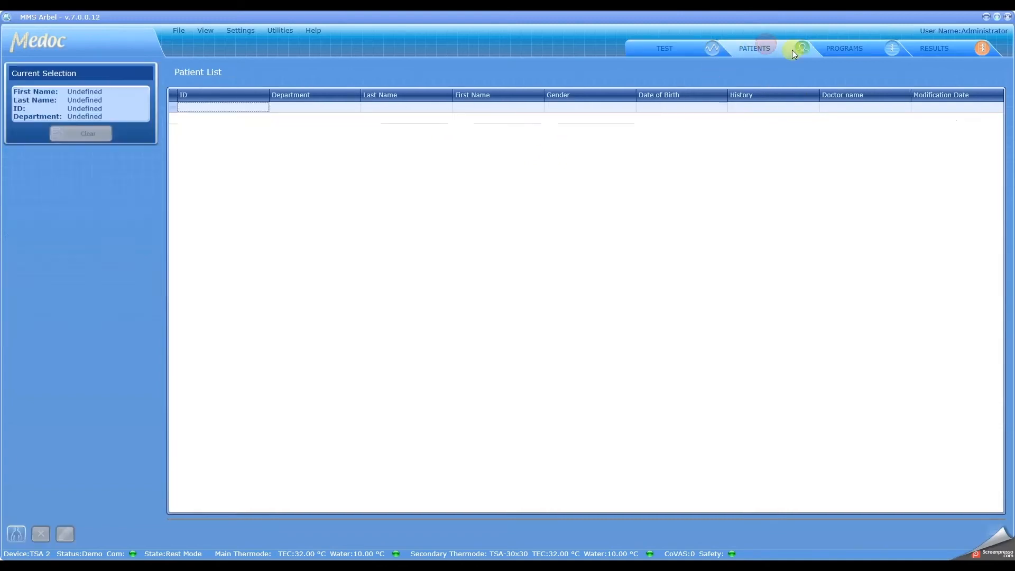
{"action": "left_click", "coordinate": [854, 48]}
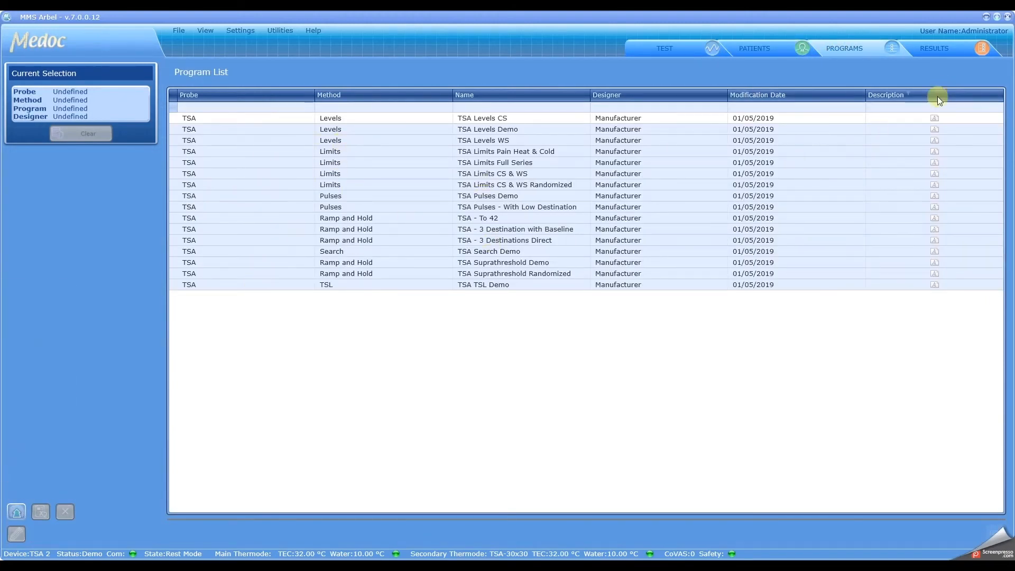
{"action": "left_click", "coordinate": [941, 50]}
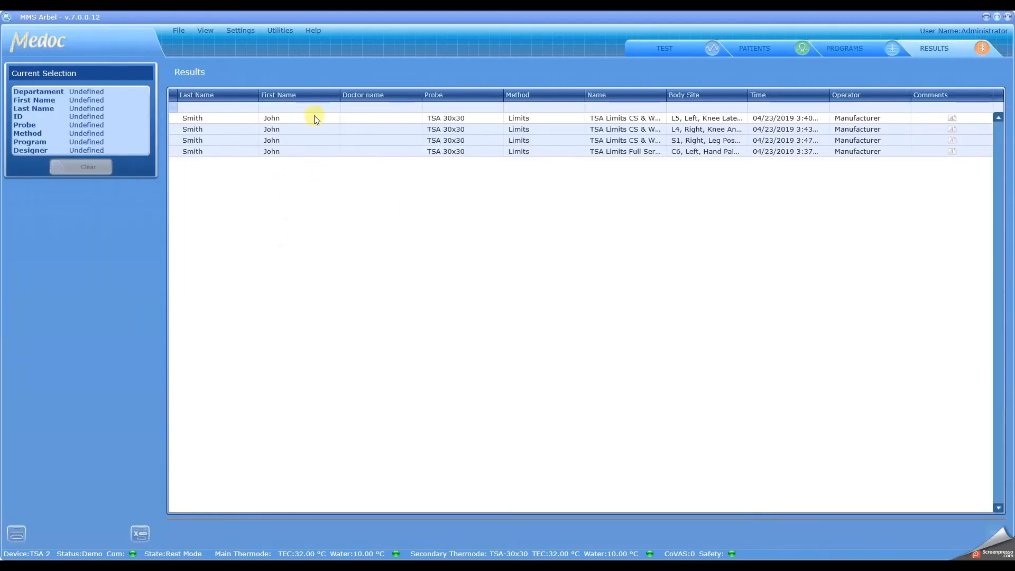
{"action": "left_click", "coordinate": [1008, 18]}
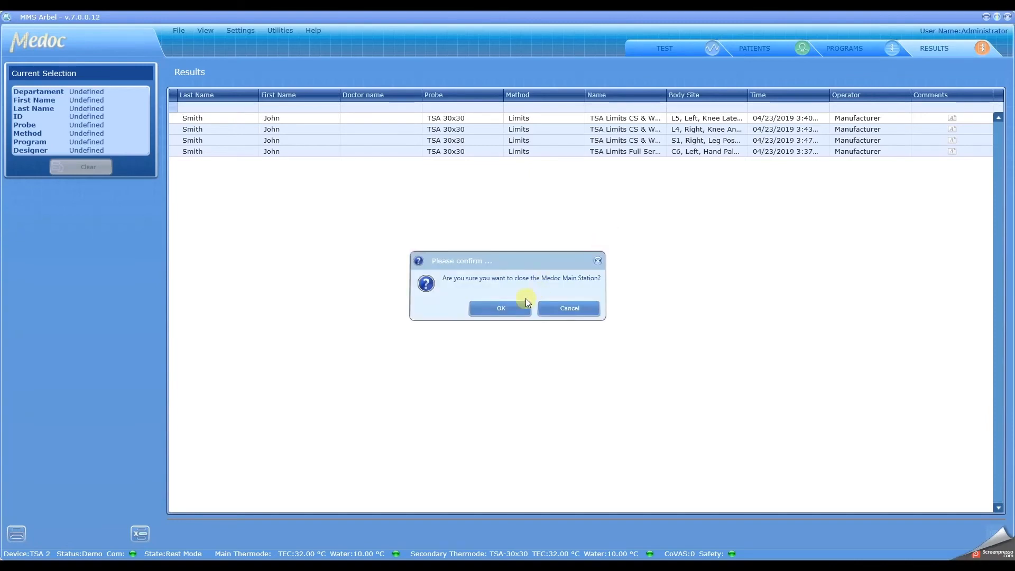
{"action": "left_click", "coordinate": [501, 309]}
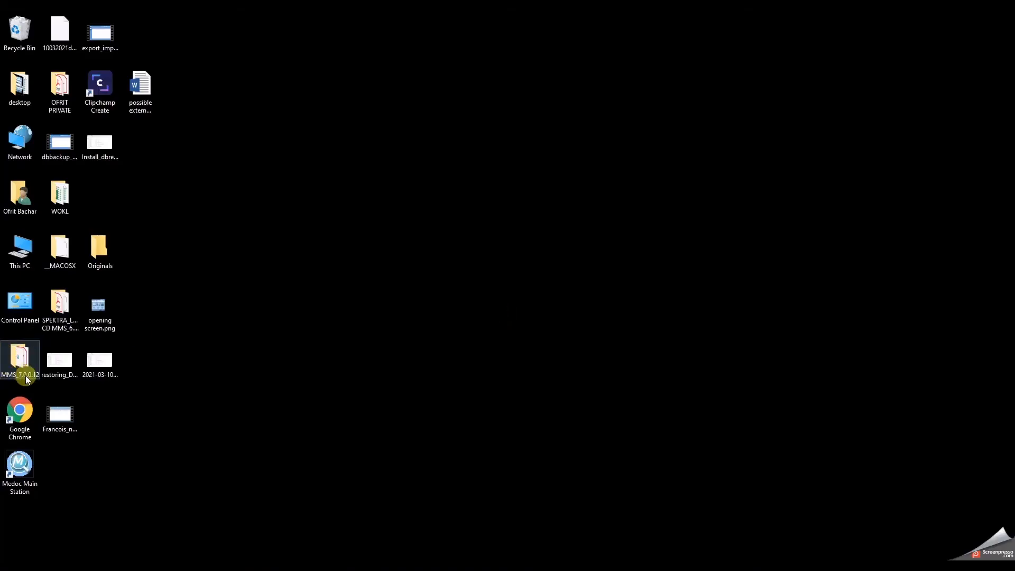
Relaunch Medoc Main Station and open Options > Database Utility.
{"action": "double_click", "coordinate": [17, 480]}
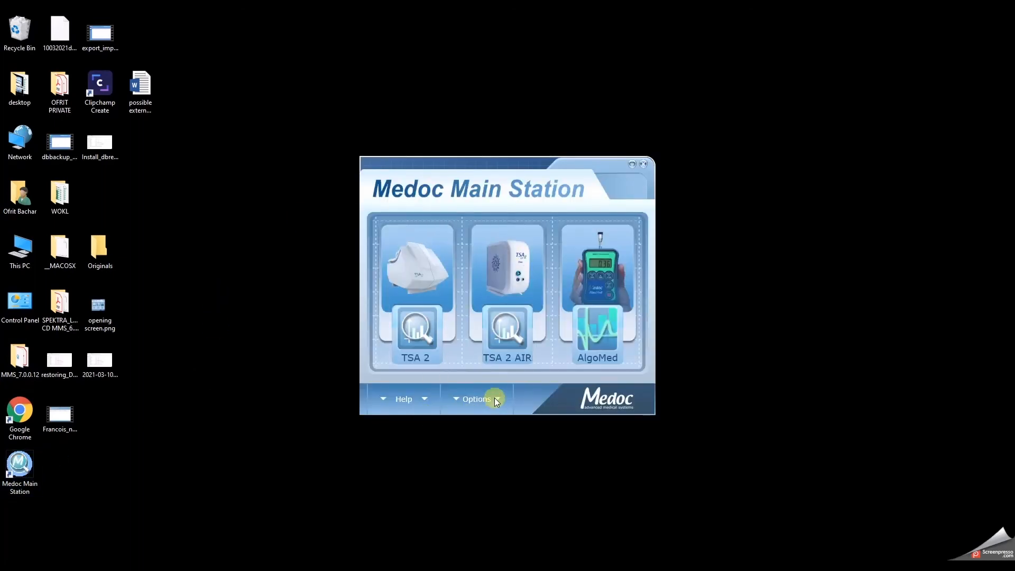
{"action": "left_click", "coordinate": [496, 400]}
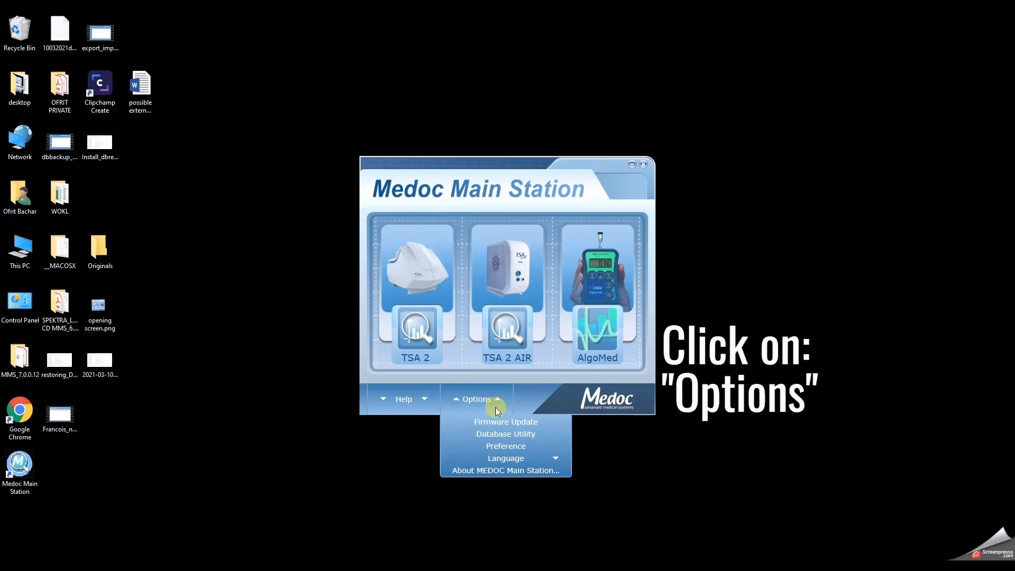
{"action": "left_click", "coordinate": [509, 435]}
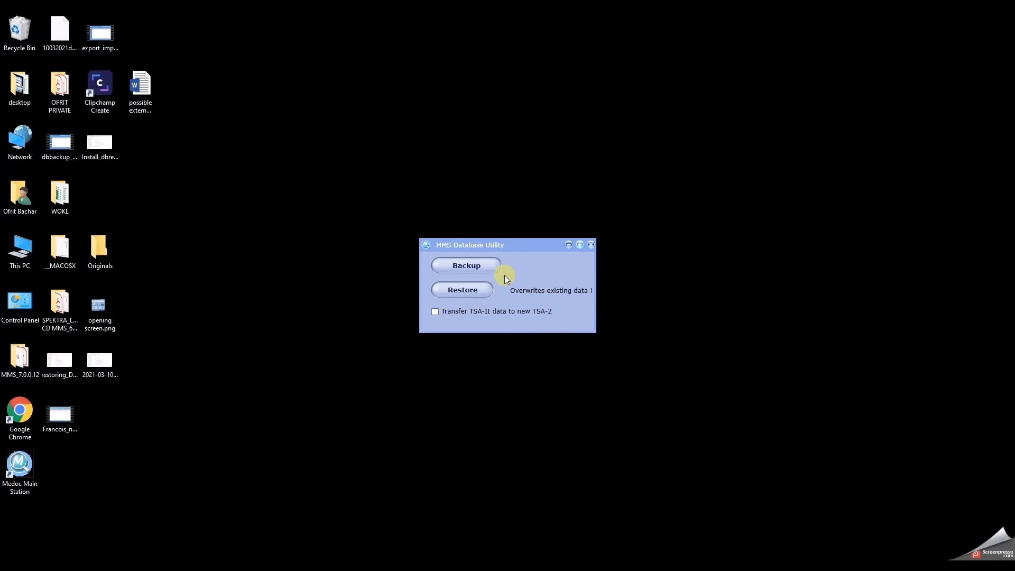
Start the database restore and accept the warning that current data will be overwritten.
{"action": "left_click", "coordinate": [475, 294]}
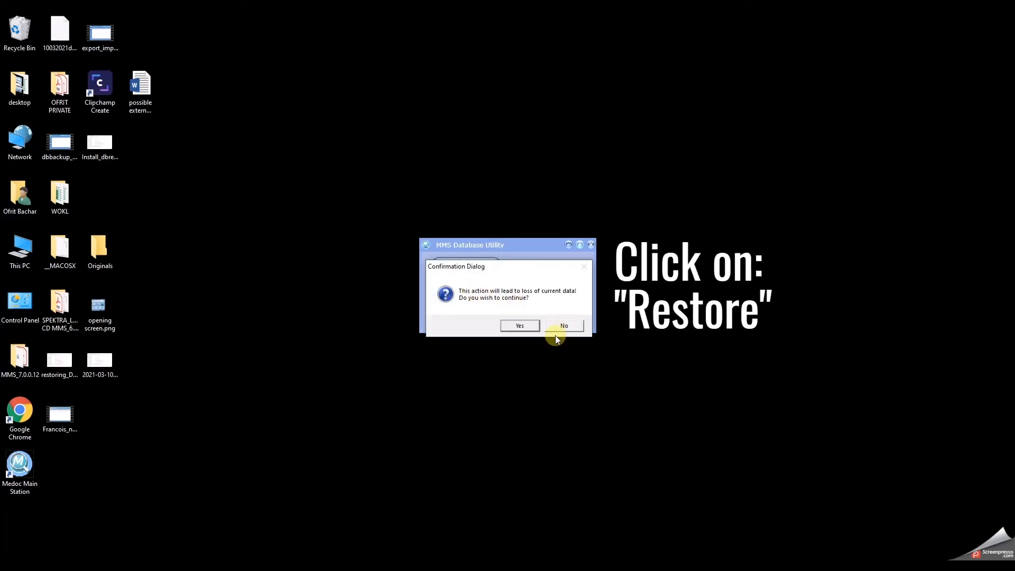
{"action": "left_click", "coordinate": [528, 327]}
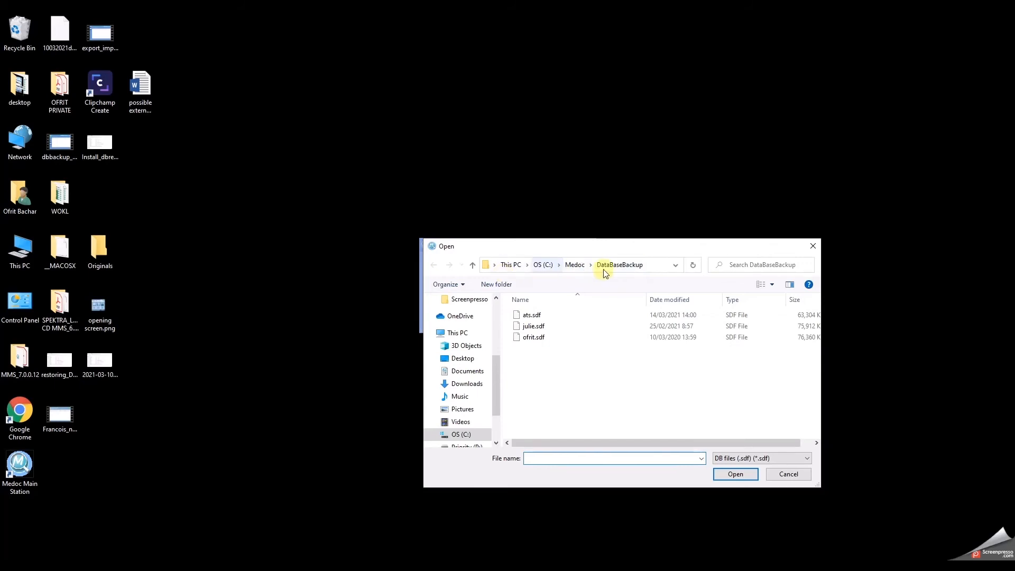
Restore the database from the 10032021db.sdf backup on the Desktop.
{"action": "scroll", "coordinate": [479, 360], "scroll_direction": "up", "scroll_amount": 3}
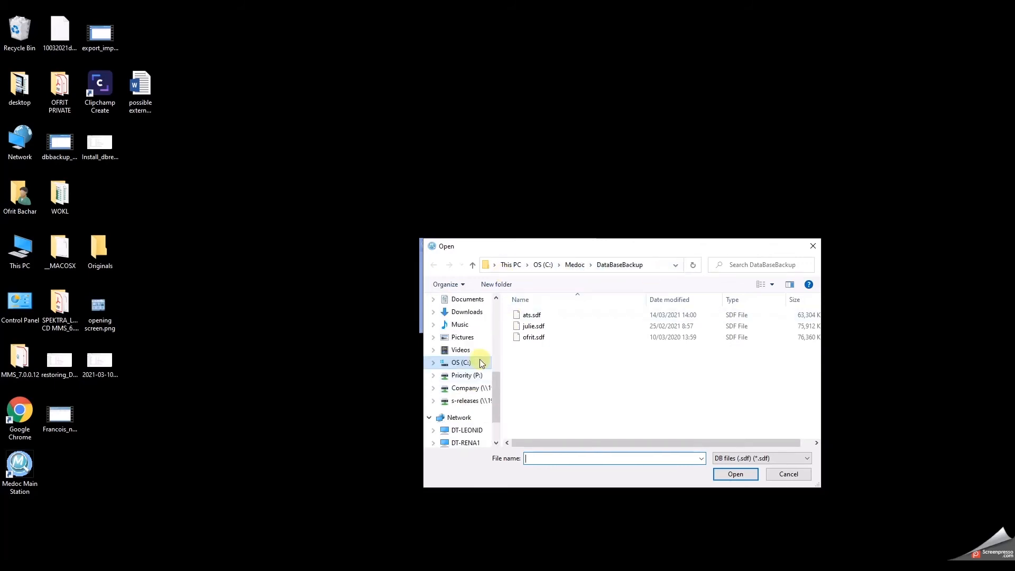
{"action": "scroll", "coordinate": [479, 360], "scroll_direction": "up", "scroll_amount": 1}
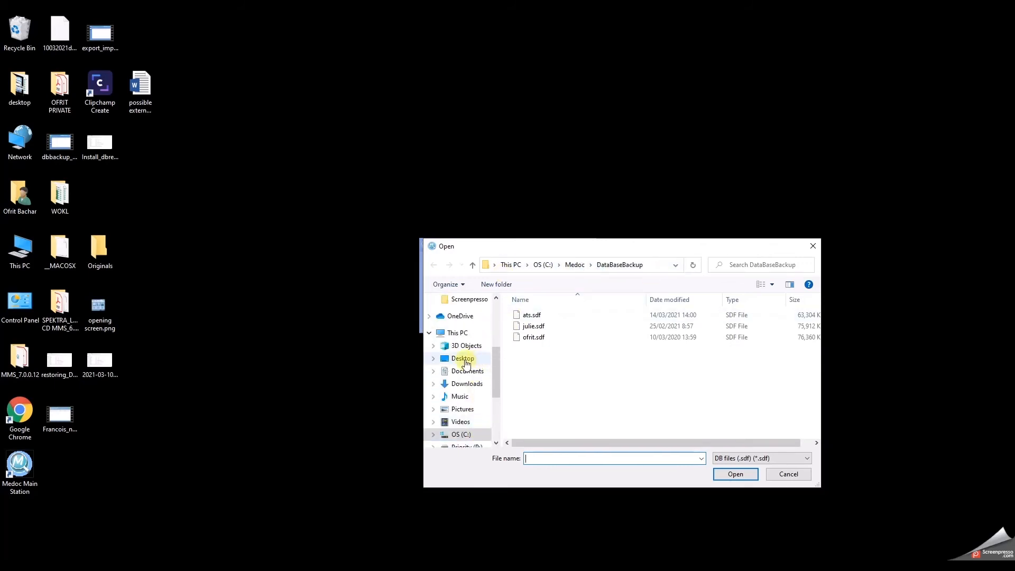
{"action": "left_click", "coordinate": [465, 360]}
{"action": "left_click", "coordinate": [552, 392]}
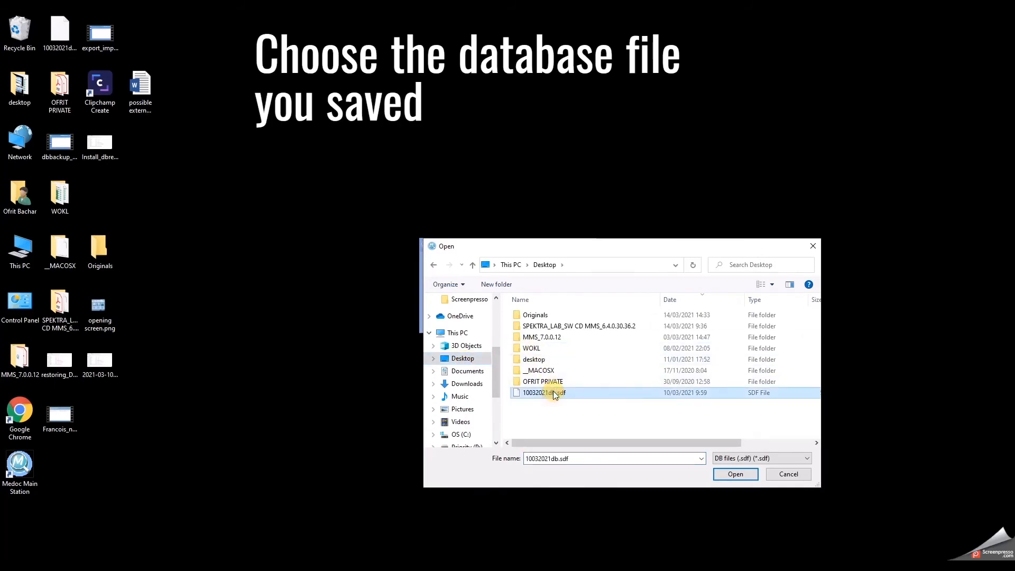
{"action": "left_click", "coordinate": [741, 475]}
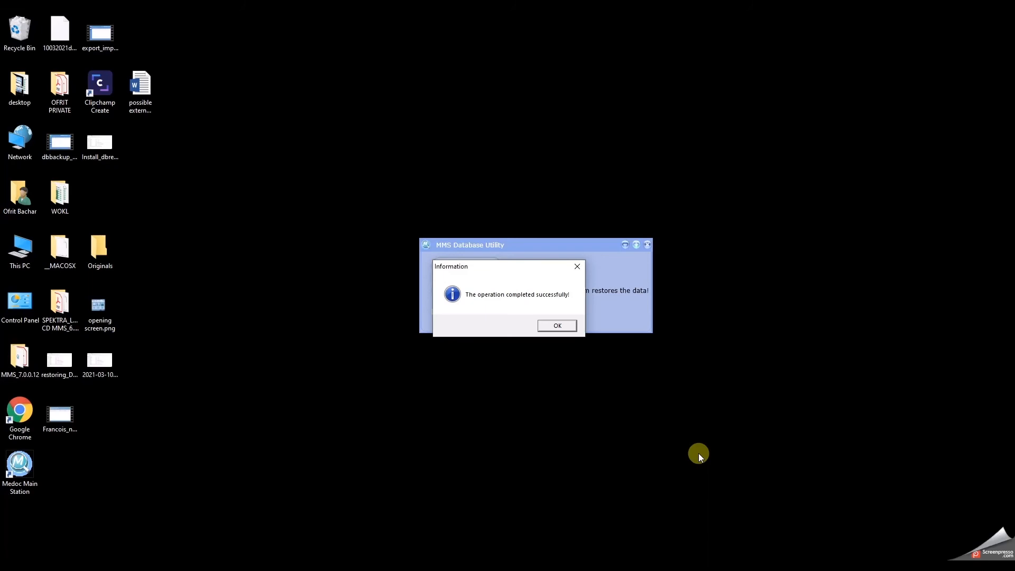
Dismiss the restore success message and close the Database Utility.
{"action": "left_click", "coordinate": [566, 326]}
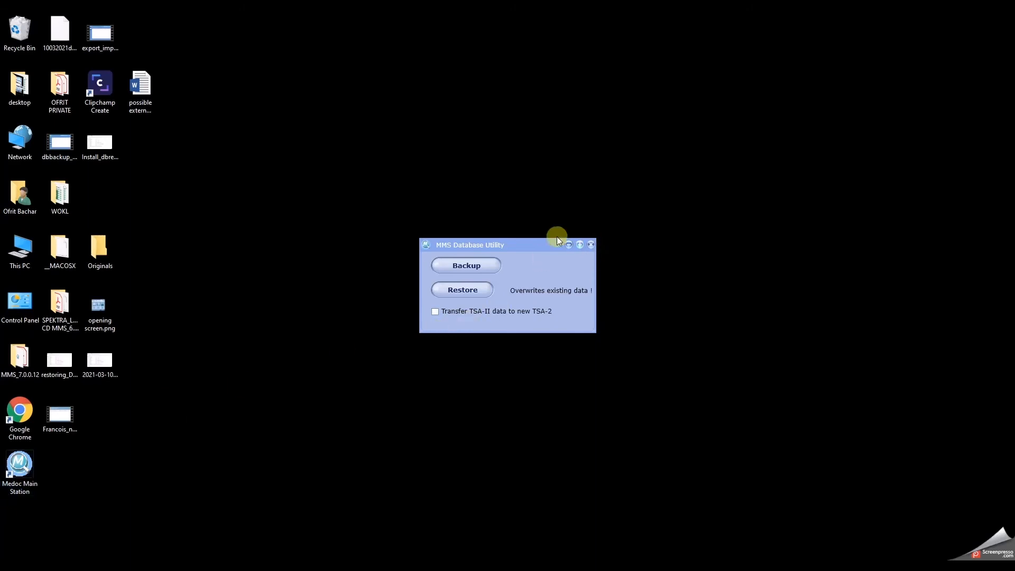
{"action": "left_click", "coordinate": [591, 243]}
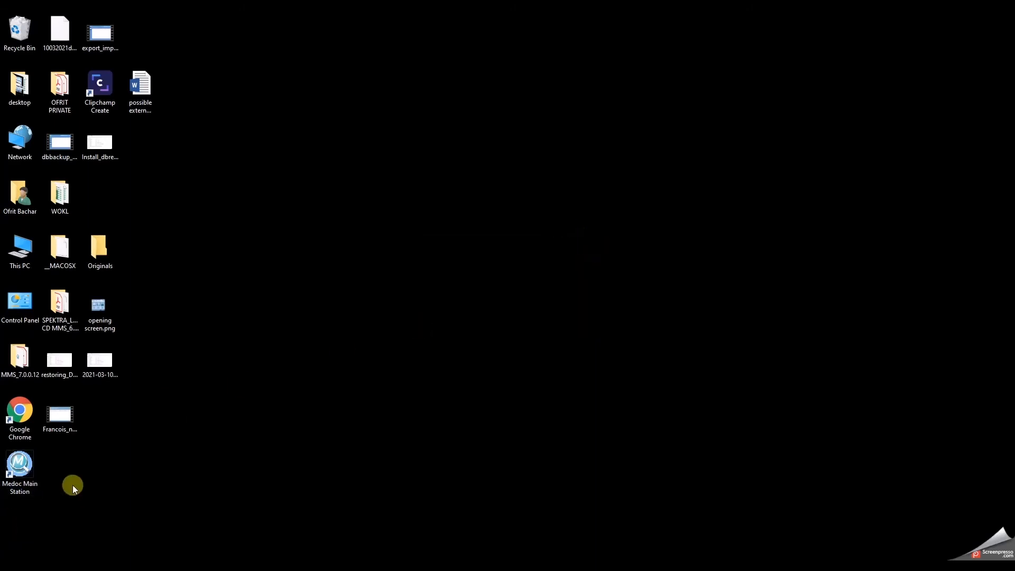
Relaunch Medoc Main Station, log in to TSA 2 as admin with its password, and continue in demo mode.
{"action": "double_click", "coordinate": [20, 465]}
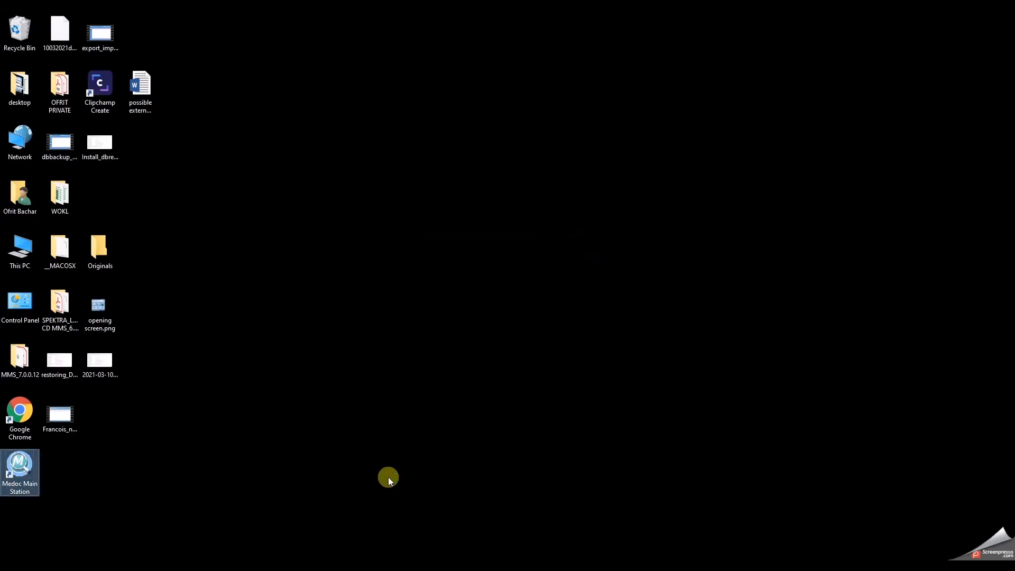
{"action": "left_click", "coordinate": [429, 310]}
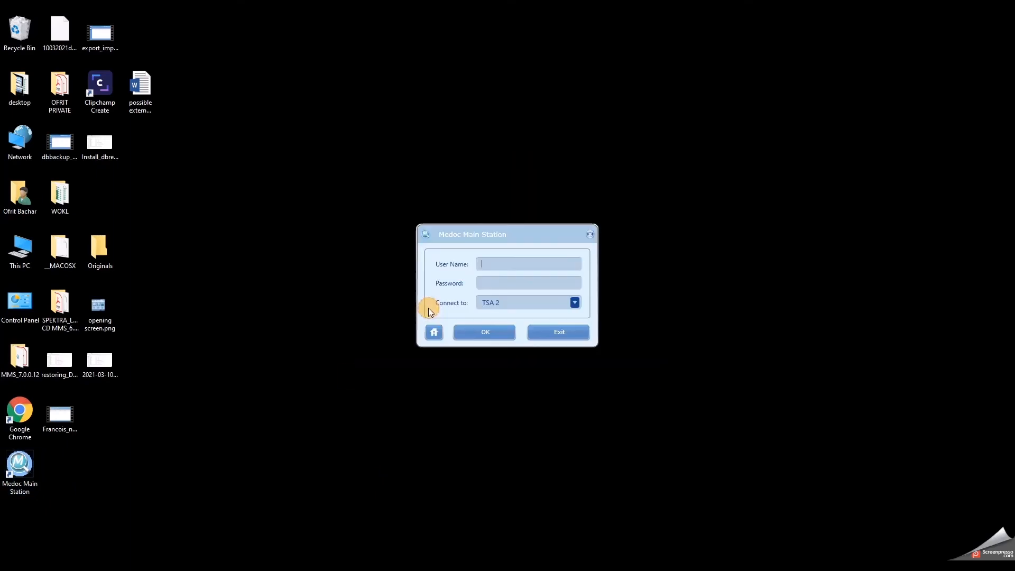
{"action": "type", "text": "admin"}
{"action": "key", "text": "Tab"}
{"action": "type", "text": "****"}
{"action": "key", "text": "Return"}
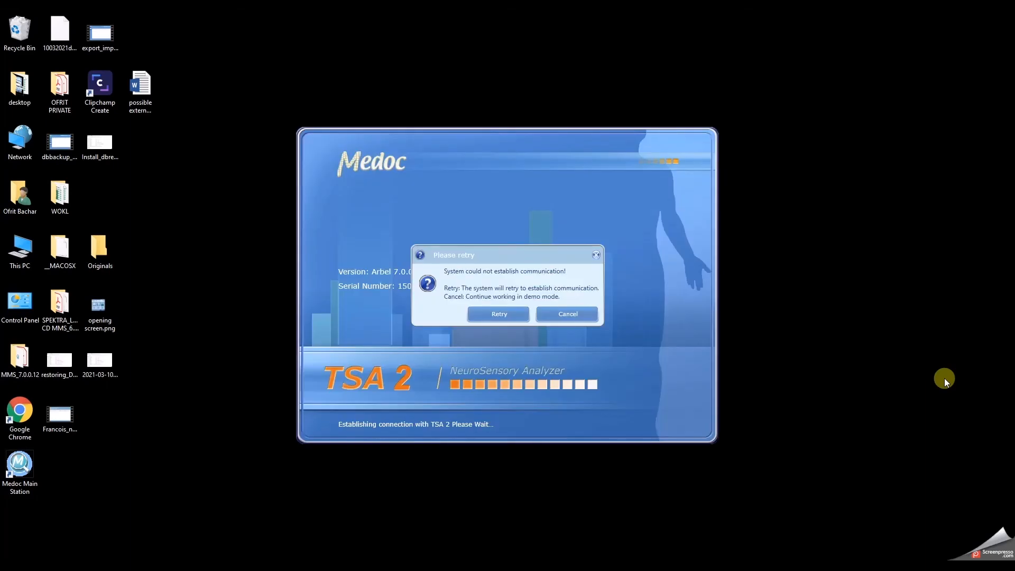
{"action": "left_click", "coordinate": [572, 313]}
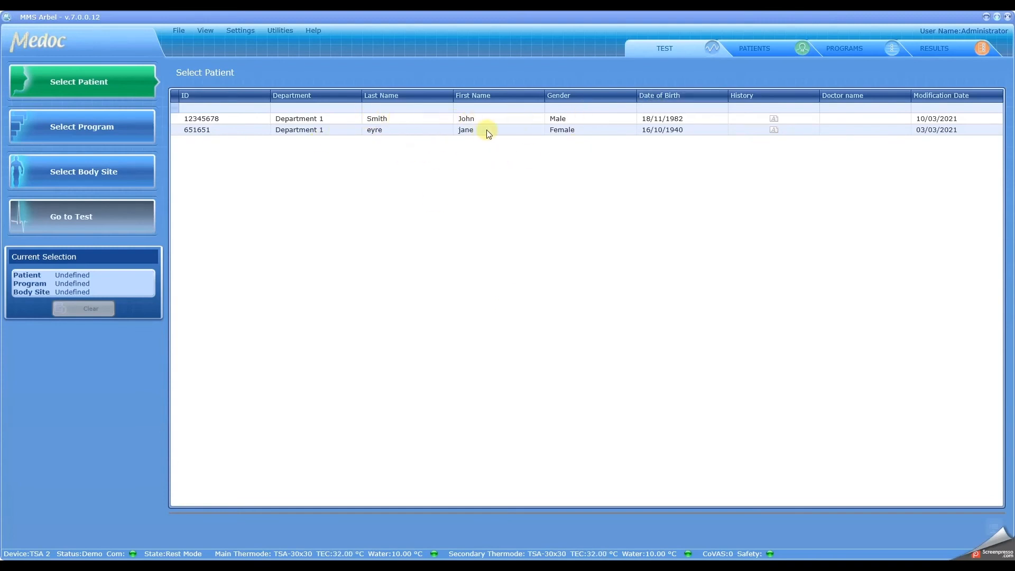
{"action": "left_click", "coordinate": [756, 43]}
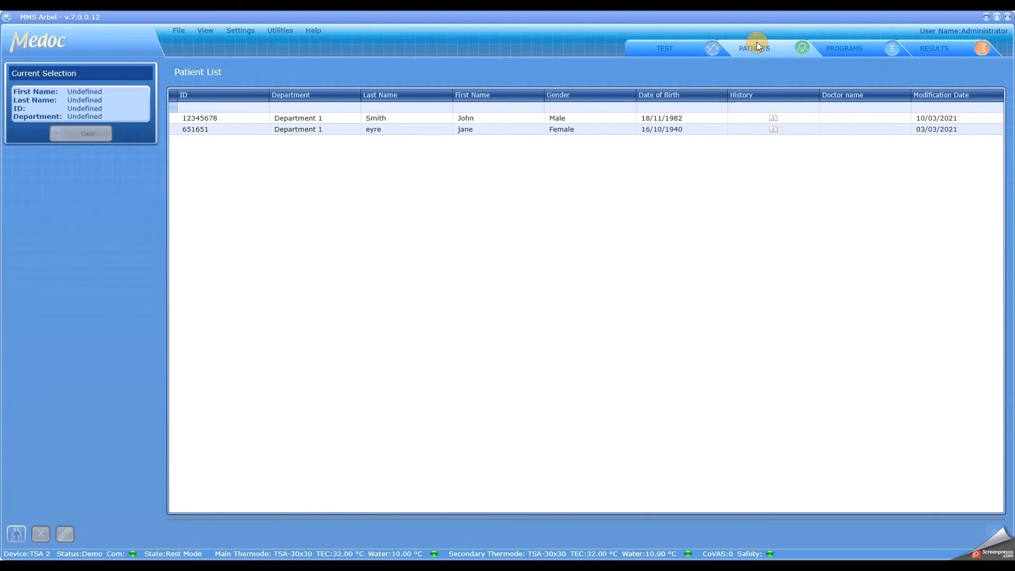
{"action": "left_click", "coordinate": [842, 49]}
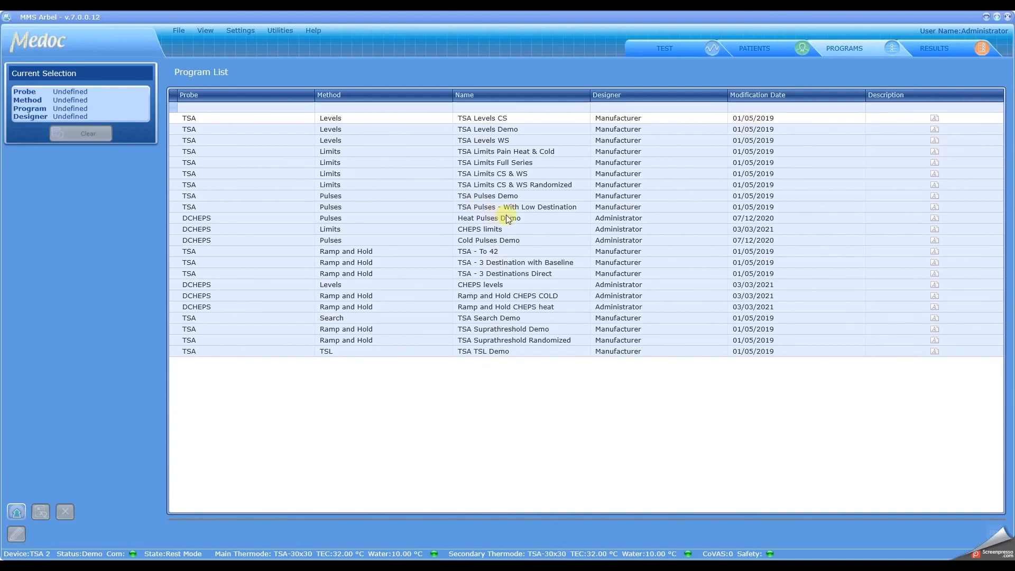
{"action": "left_click", "coordinate": [945, 49]}
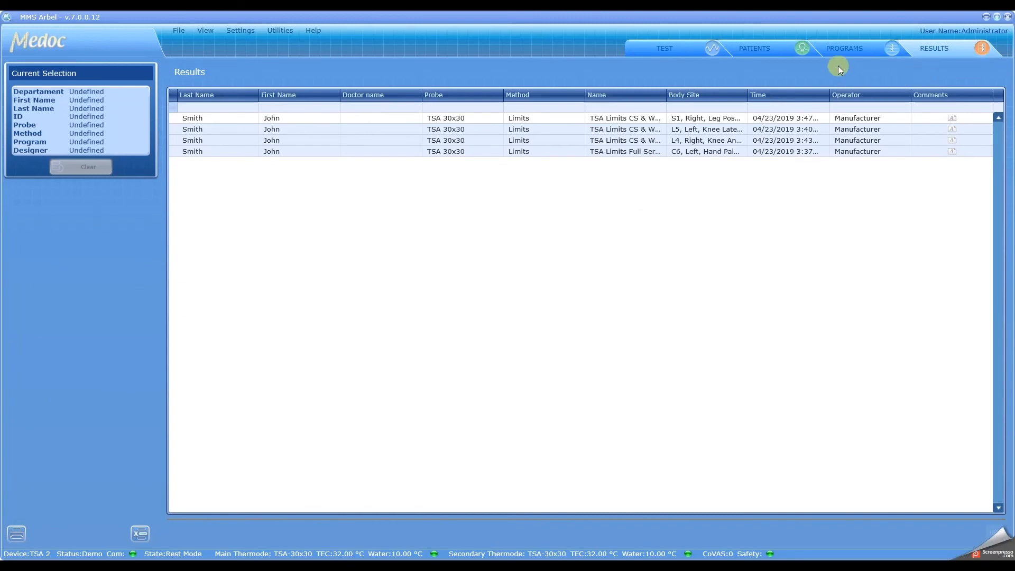
{"action": "left_click", "coordinate": [843, 48]}
{"action": "left_click", "coordinate": [758, 50]}
{"action": "left_click", "coordinate": [673, 50]}
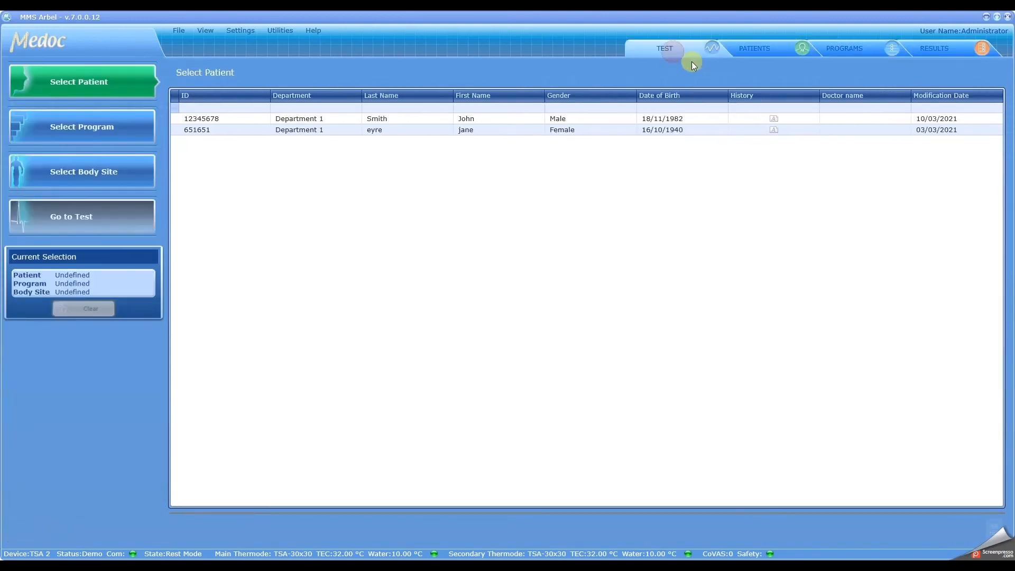